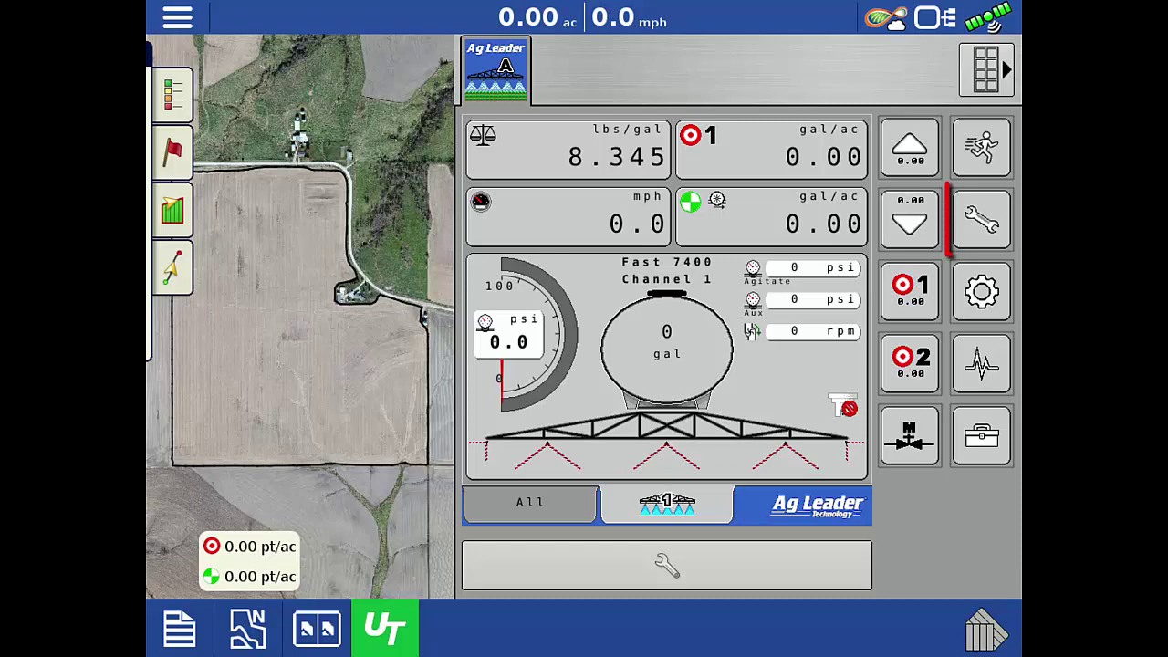
Step: Start a new nozzle in the sprayer's component management, choosing to select all parameters manually
click(981, 219)
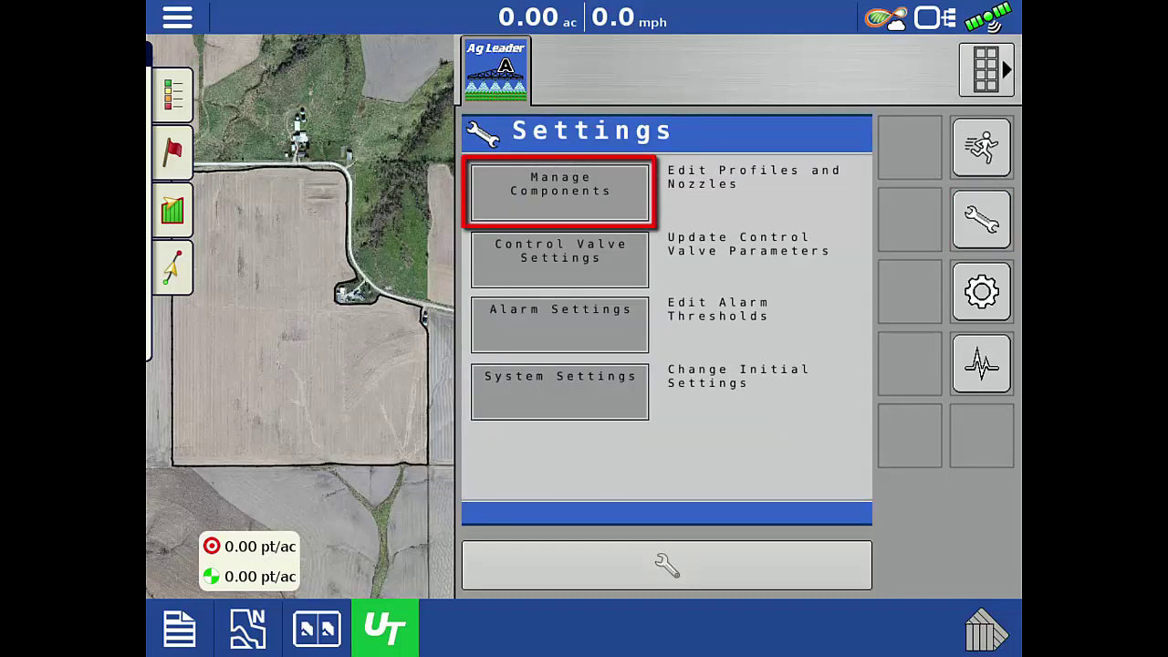
click(561, 191)
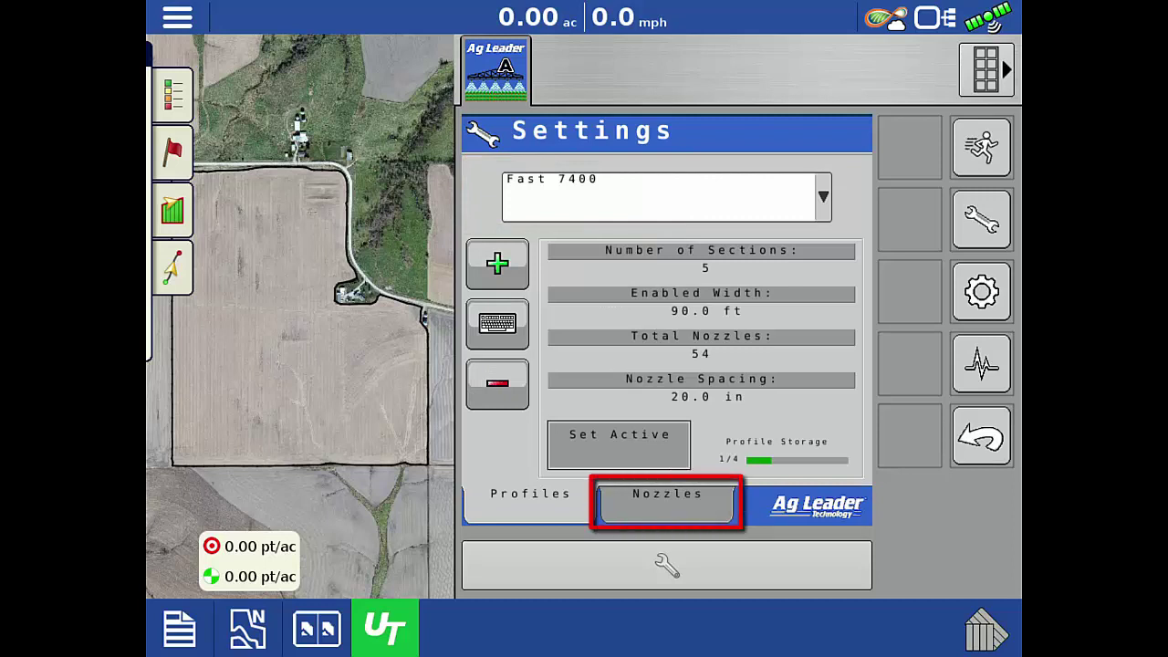
click(667, 502)
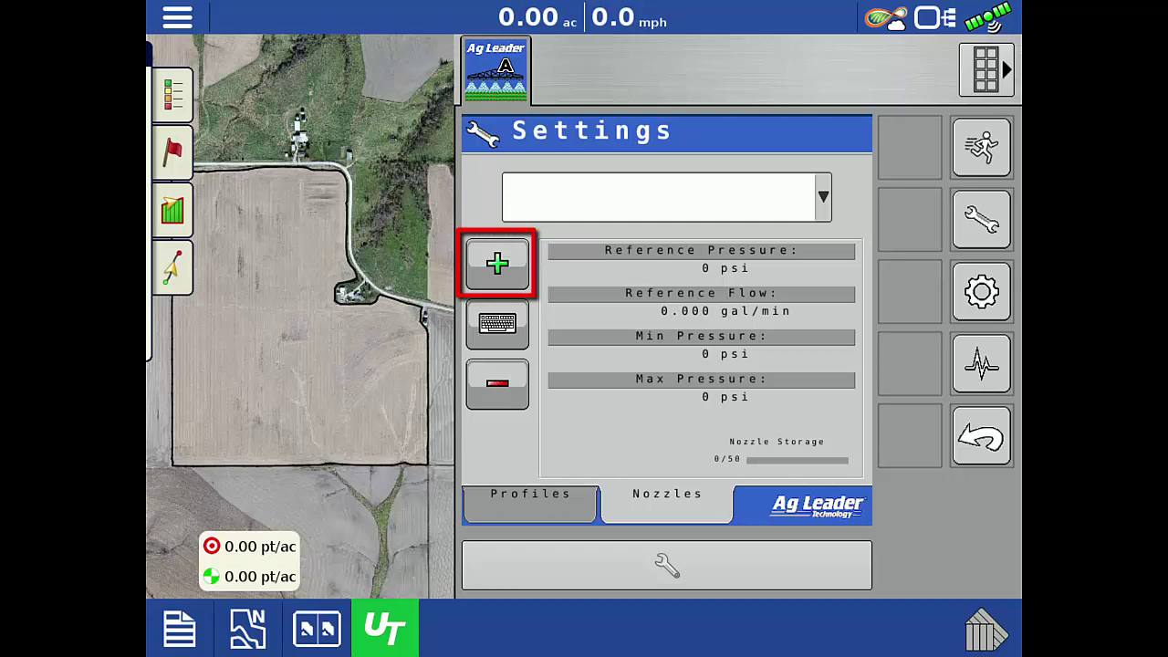
click(498, 264)
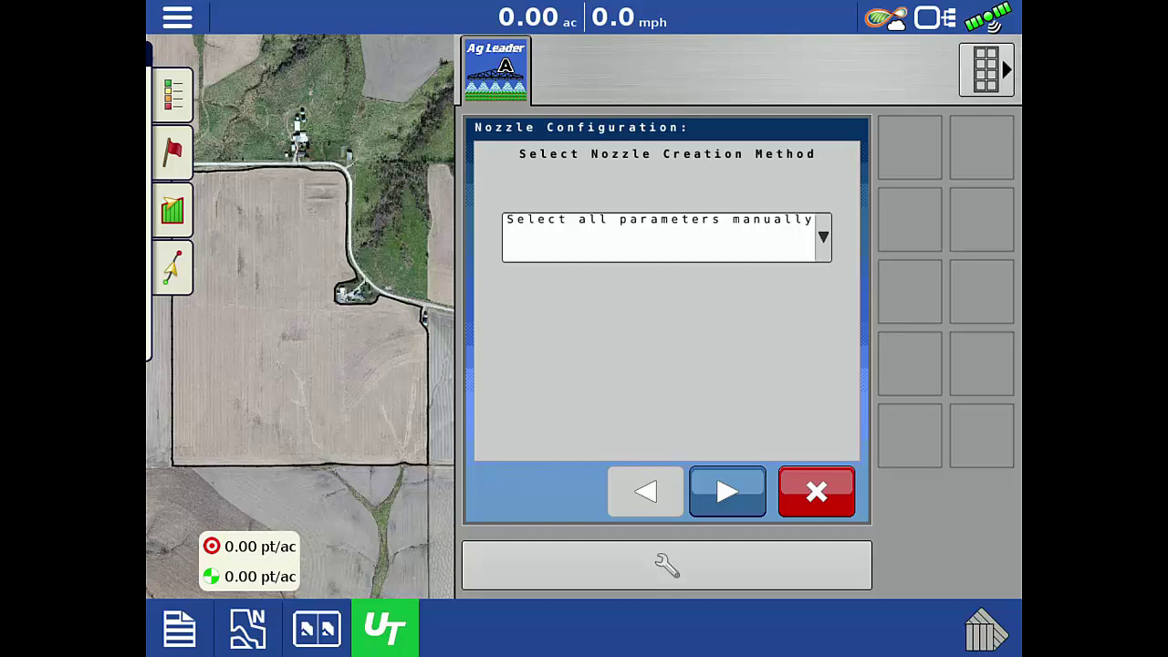
click(666, 237)
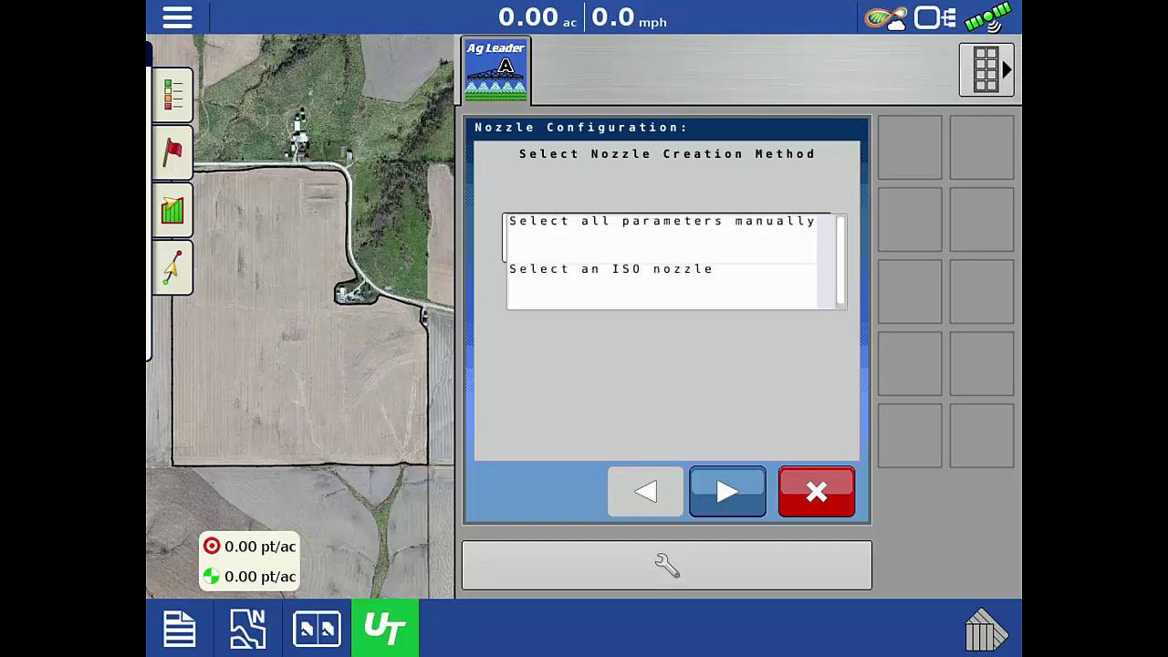
click(661, 239)
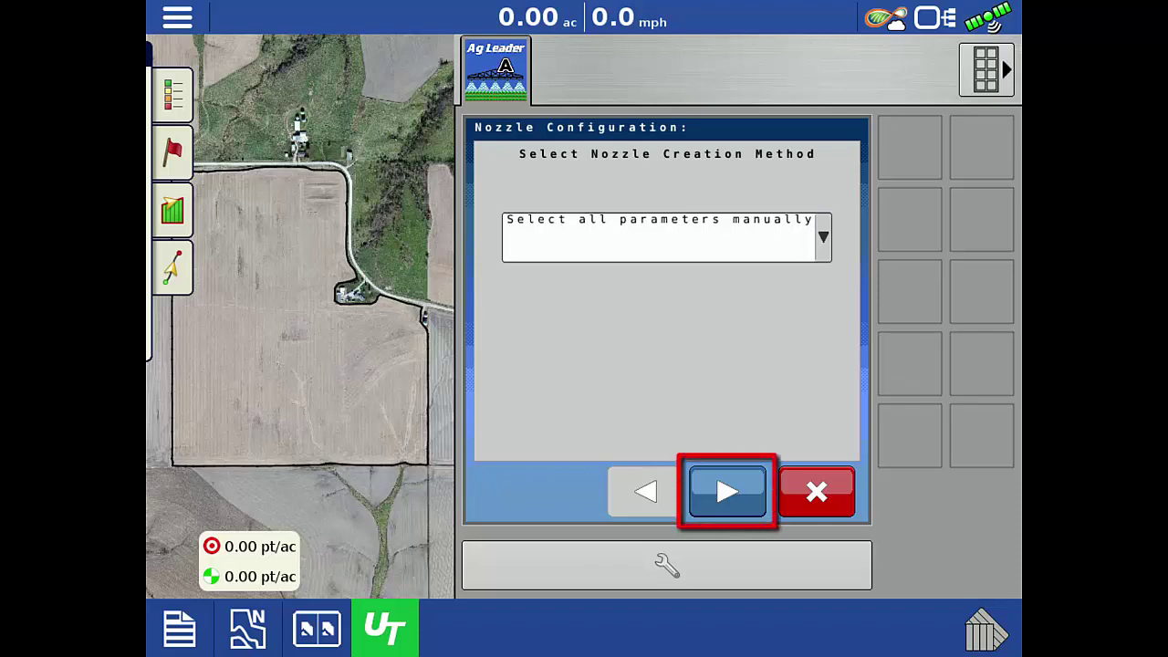
click(727, 492)
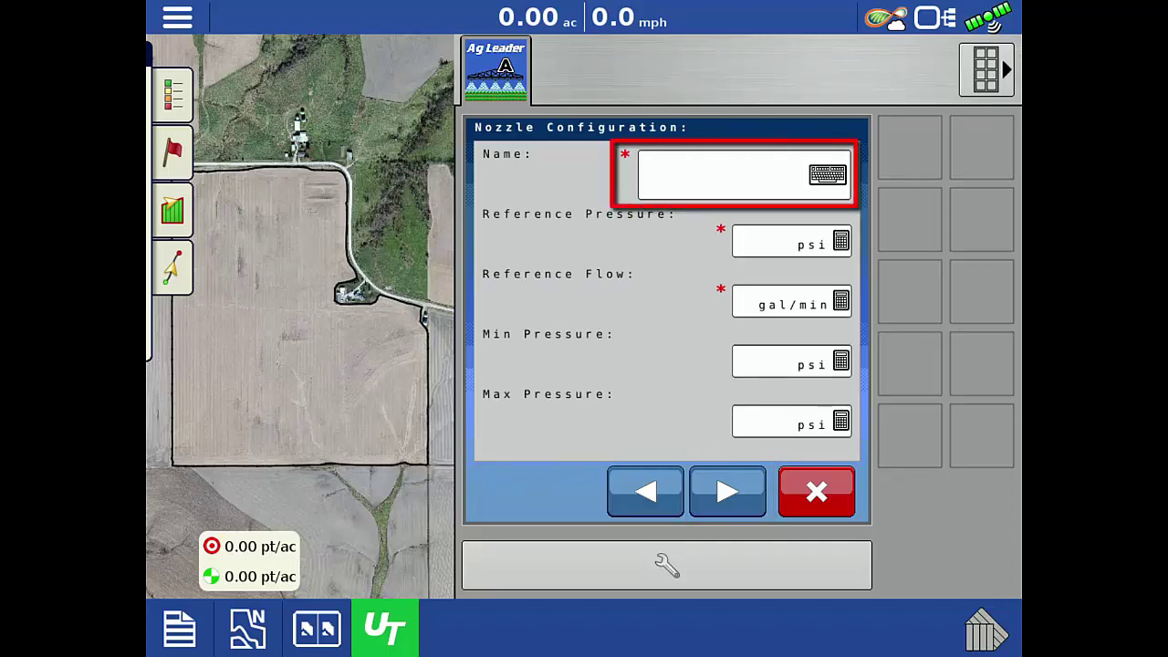
Step: Name the new nozzle TT11004
click(743, 174)
click(290, 387)
text(TT)
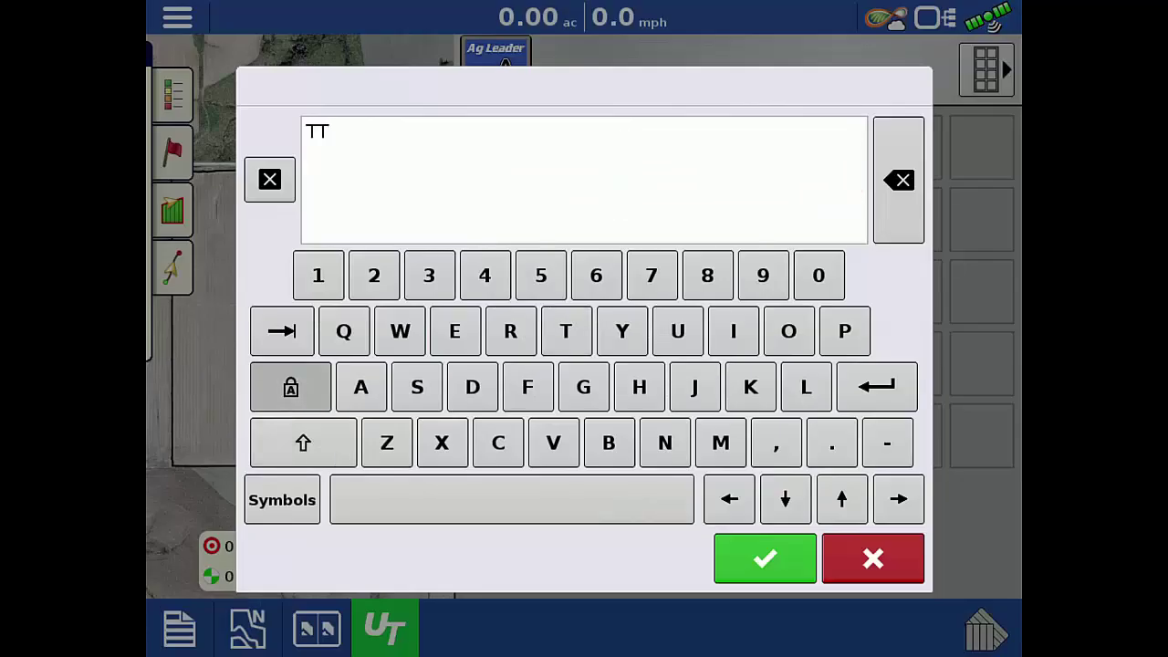
text(11004)
click(765, 558)
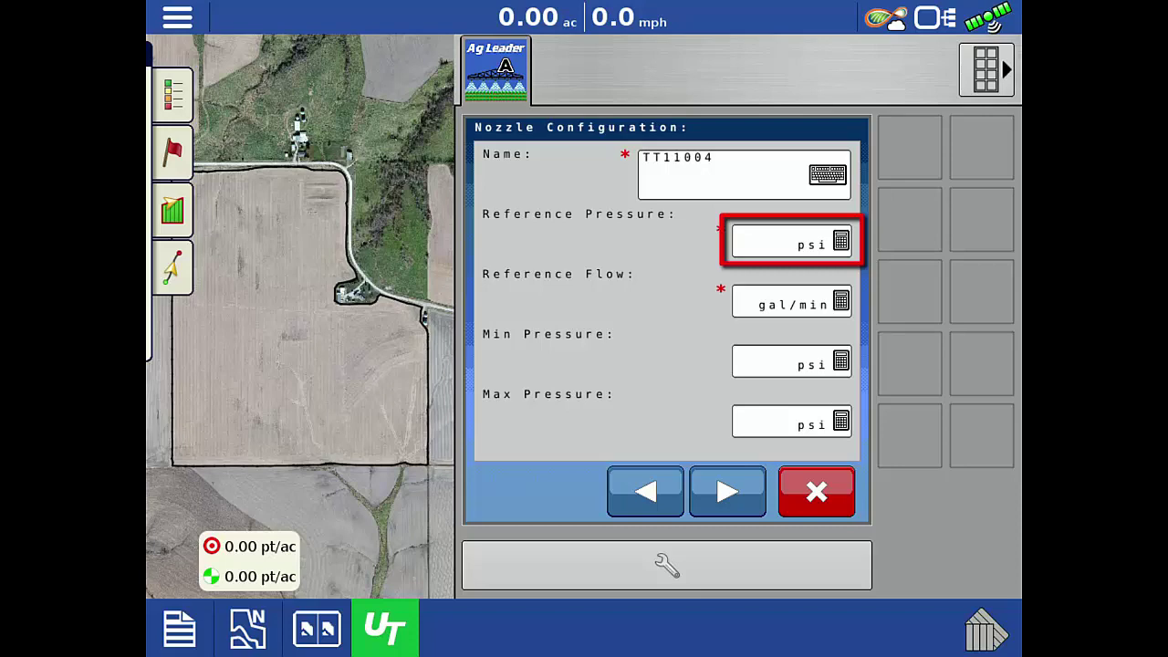
Step: Set the nozzle's reference pressure to 40 psi and its reference flow to 0.4 gal/min
click(785, 241)
click(511, 281)
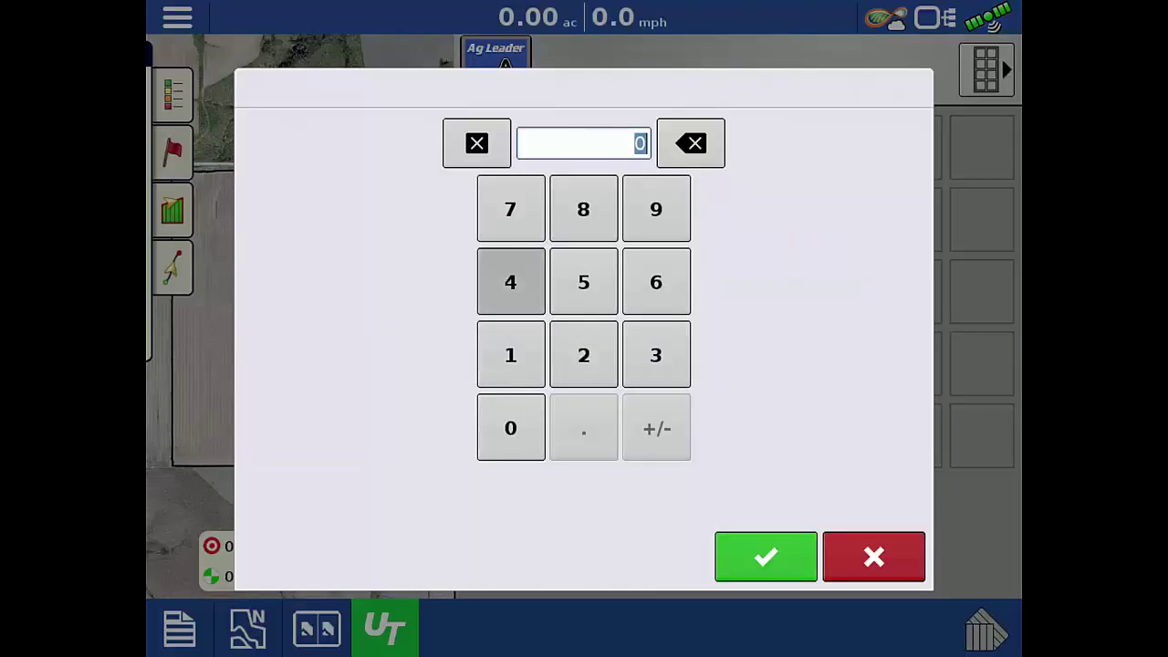
click(510, 428)
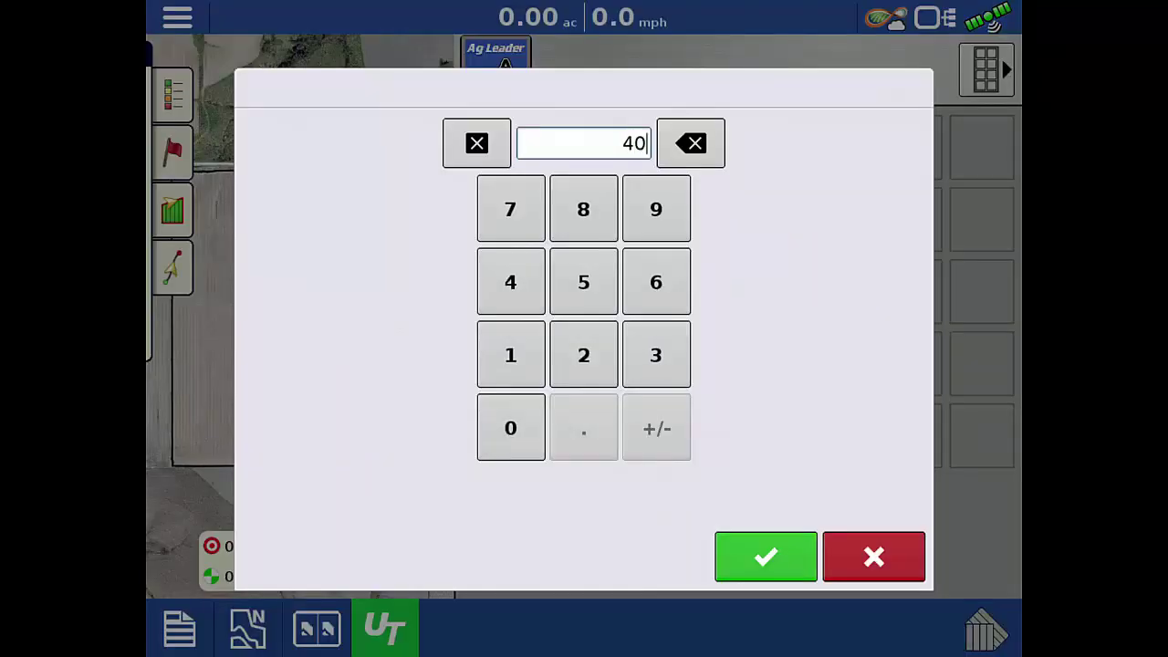
click(765, 556)
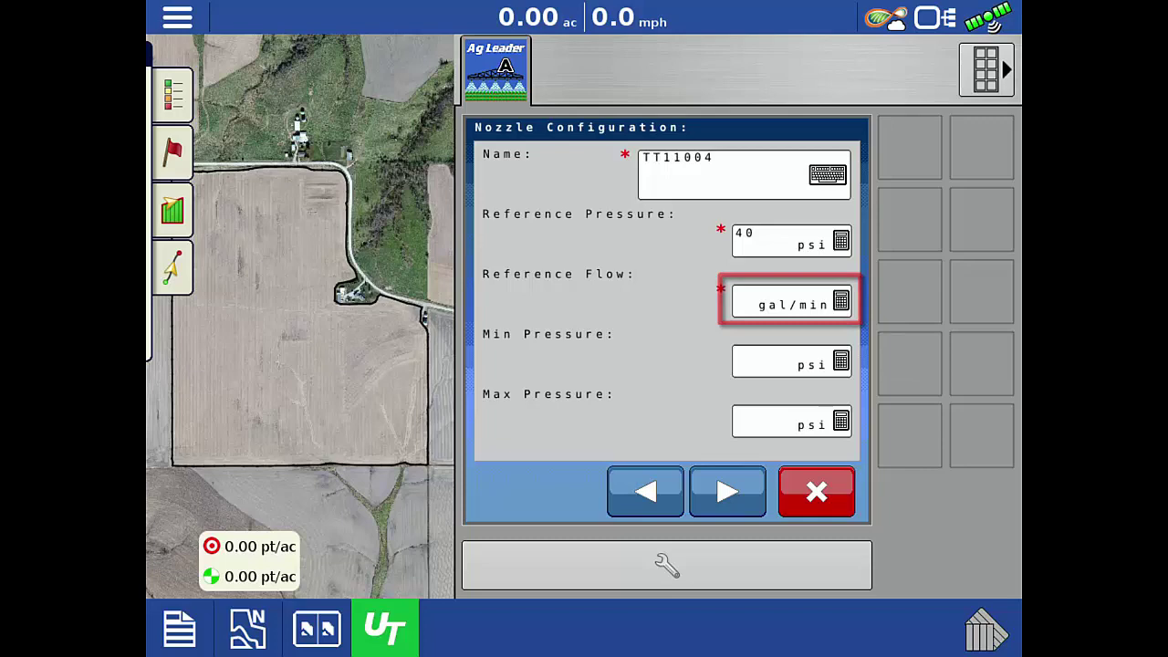
click(791, 301)
click(510, 281)
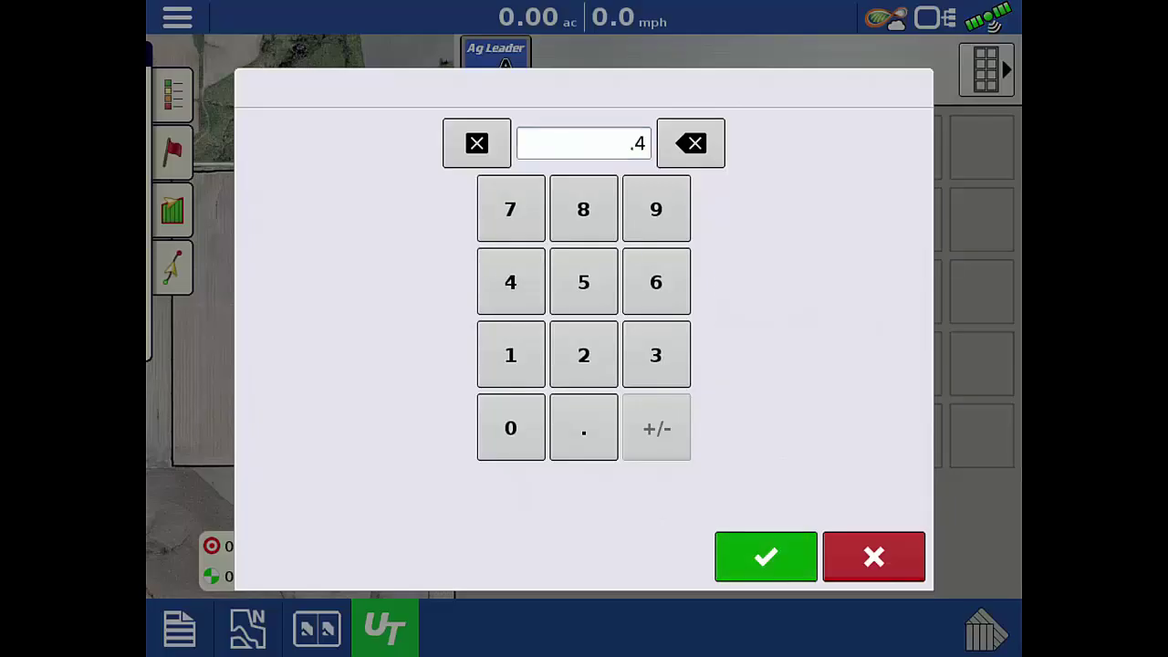
click(765, 556)
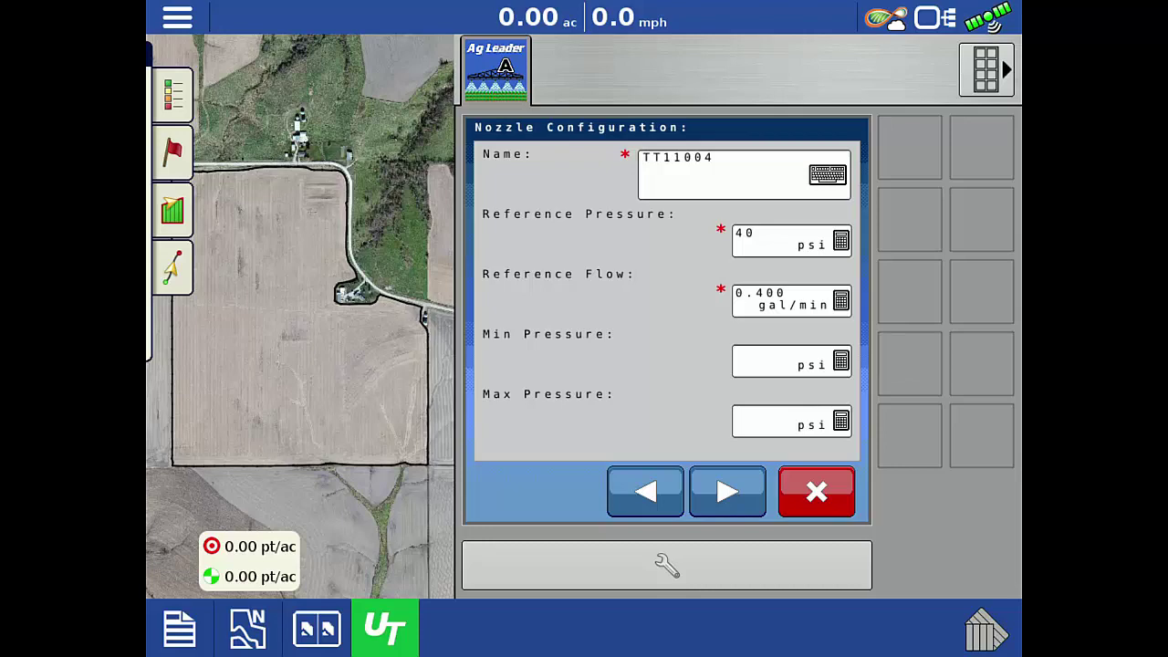
Step: Set the nozzle's minimum pressure to 15 psi and maximum pressure to 90 psi, and continue to the droplet size pressures
click(791, 362)
click(510, 355)
click(583, 282)
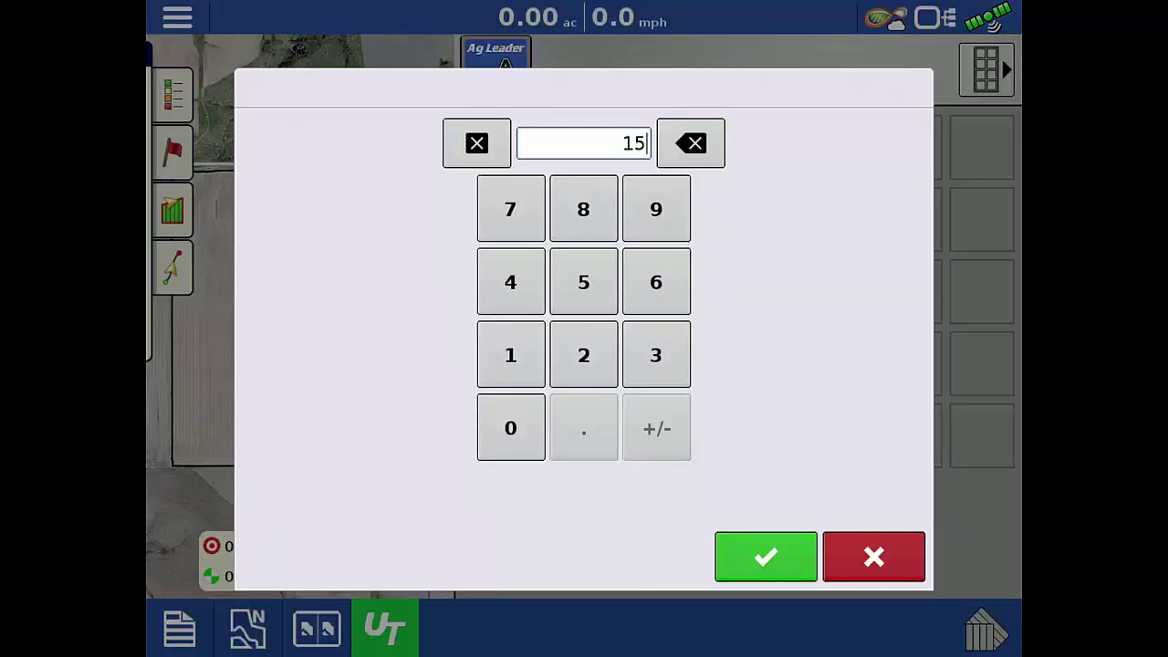
click(766, 556)
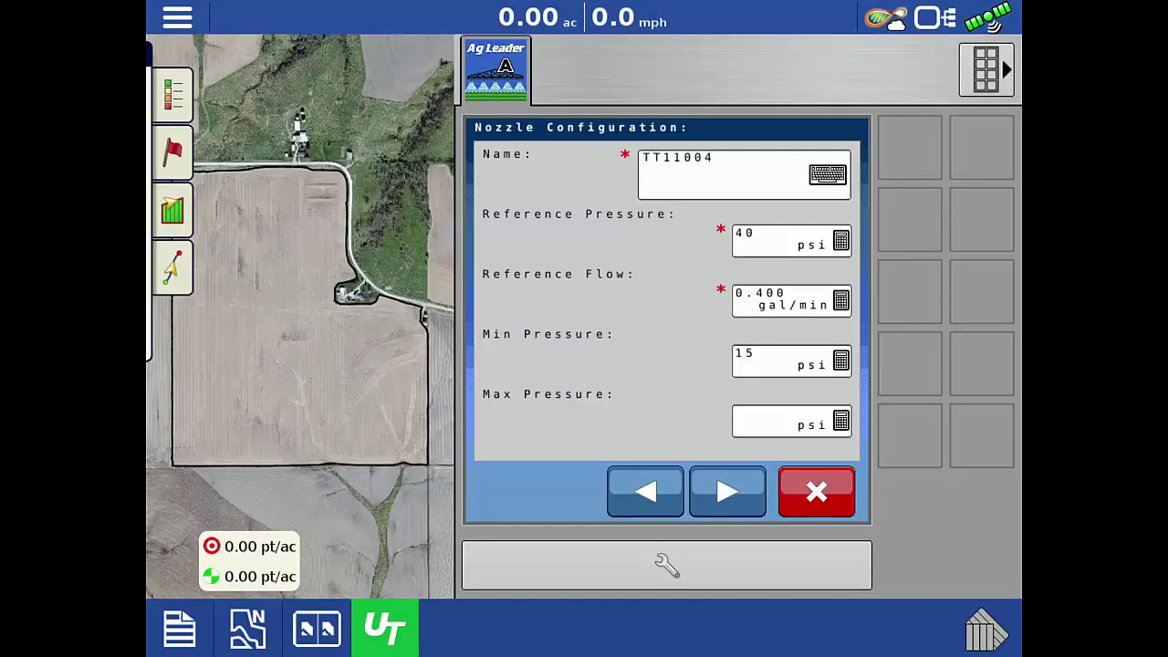
click(791, 421)
click(656, 209)
click(510, 428)
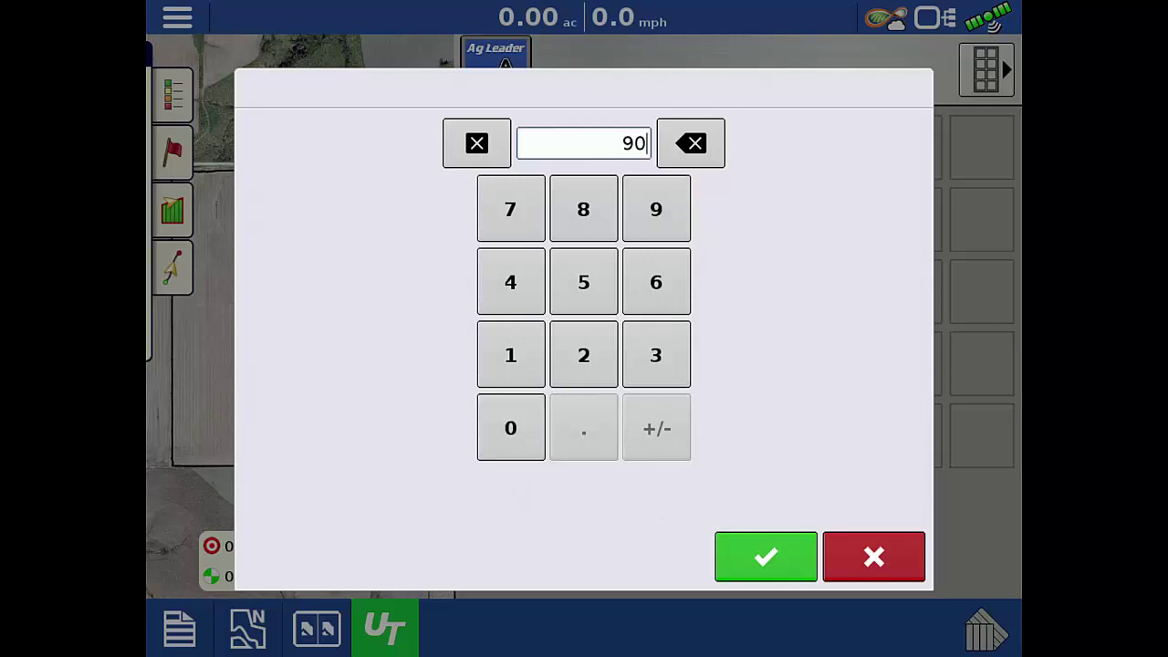
click(766, 555)
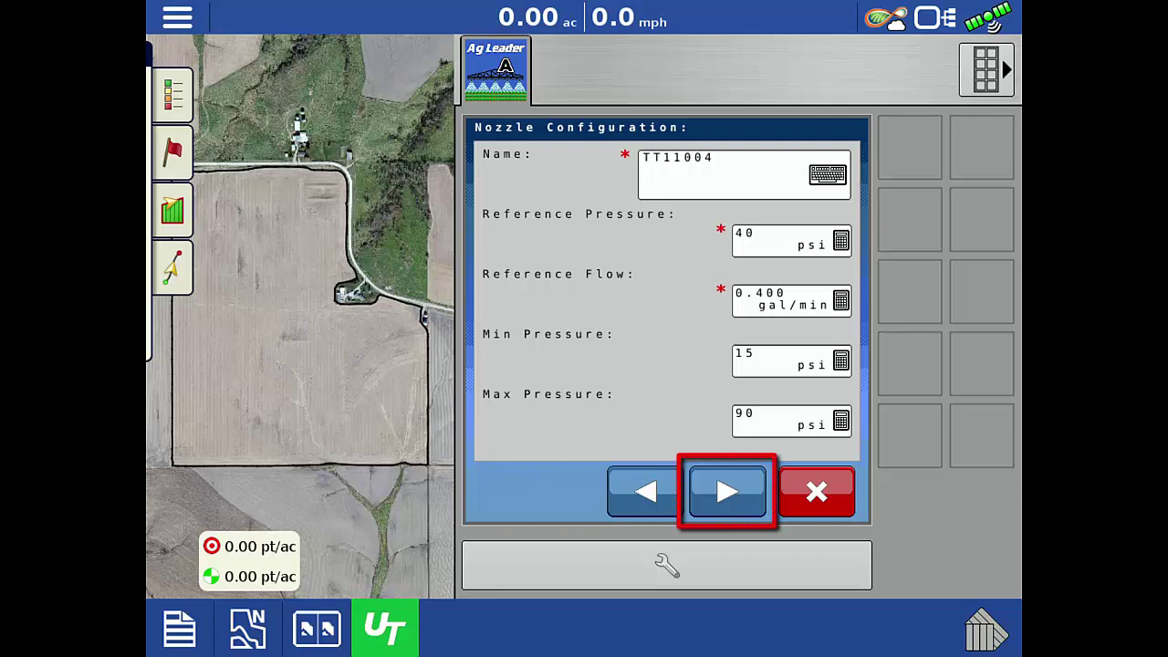
click(727, 491)
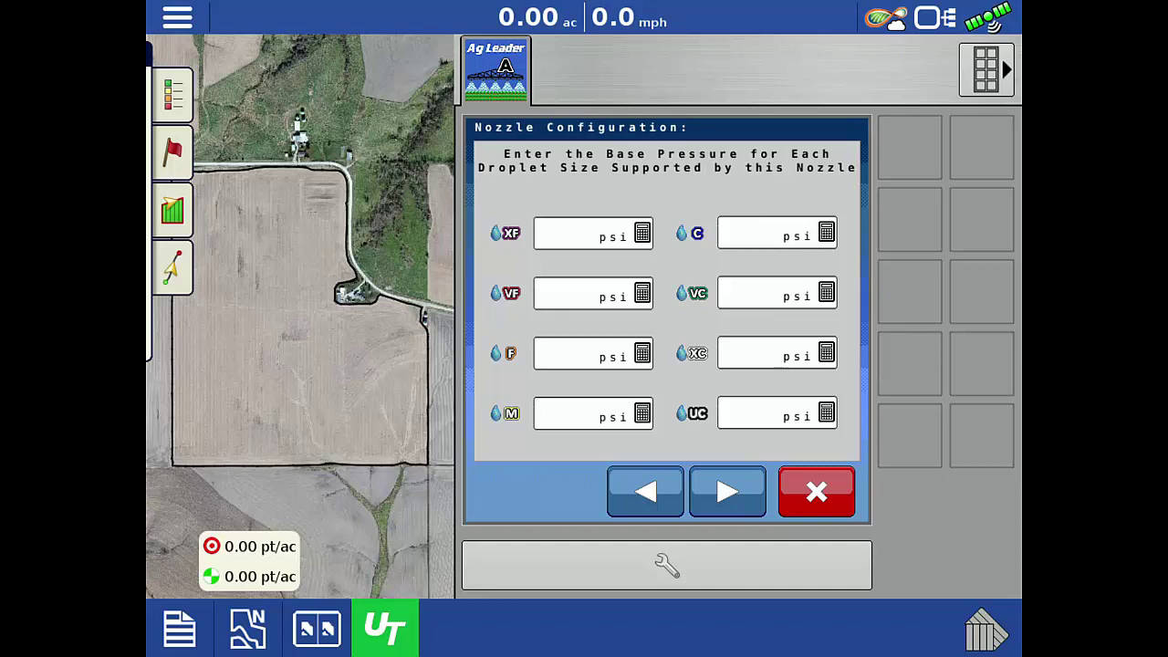
Step: Enter base pressures of 15 psi for the XC droplet size and 20 psi for the VC droplet size
click(777, 354)
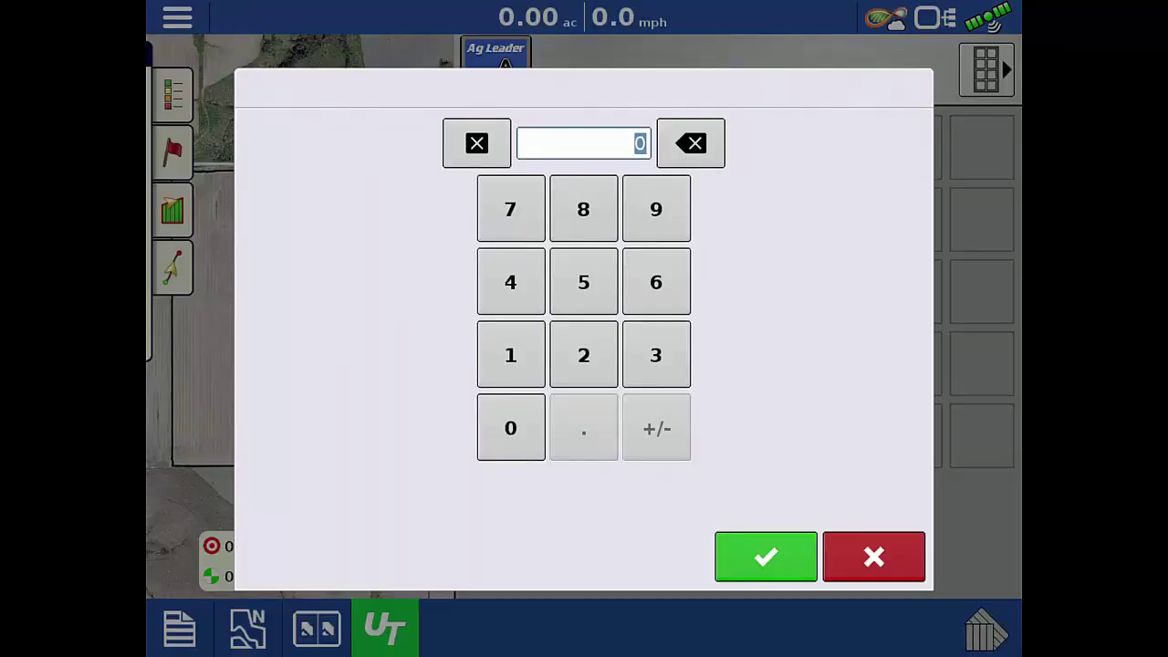
text(15)
key(Return)
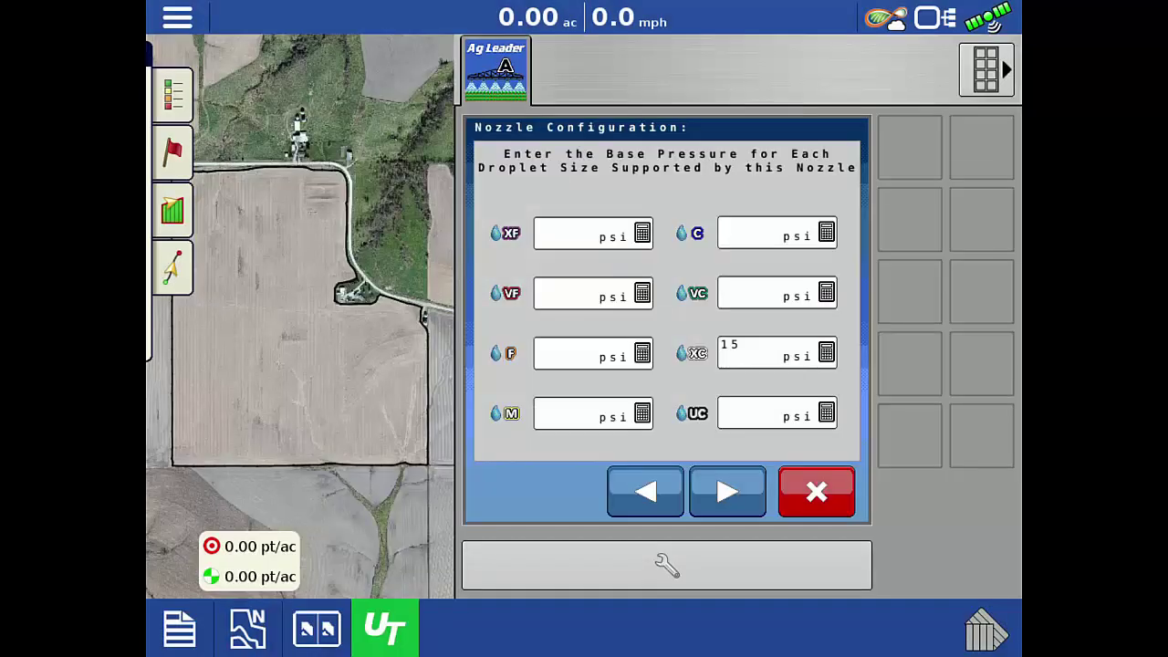
click(777, 292)
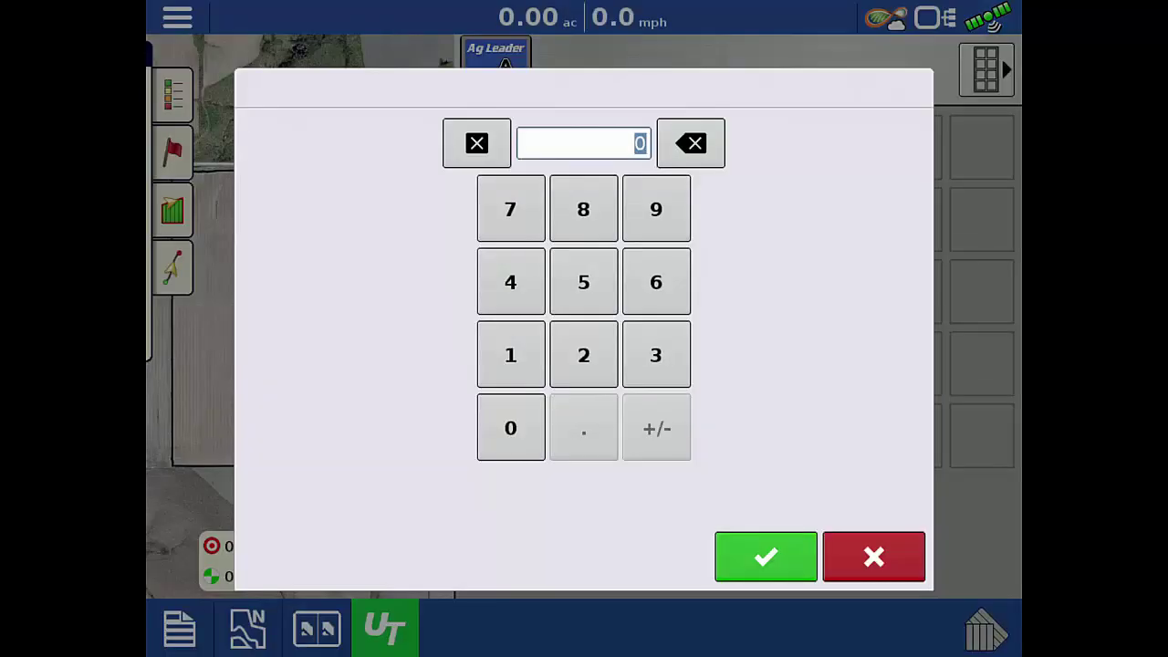
text(20)
key(Return)
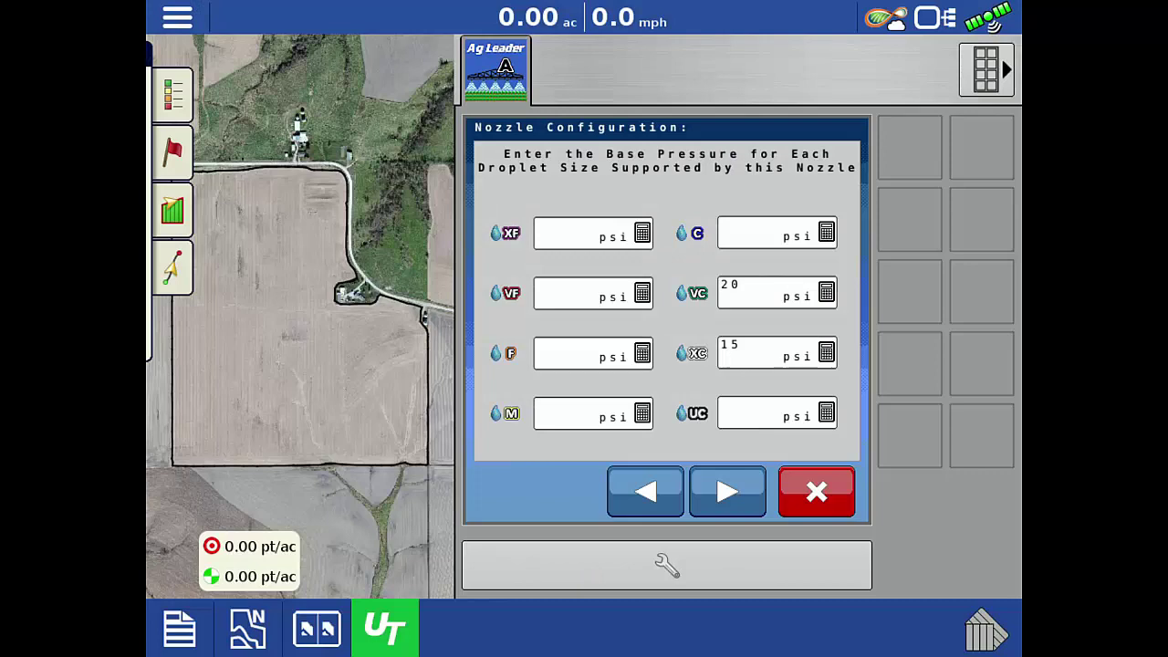
Step: Enter base pressures of 30 psi for the C droplet size and 50 psi for the M droplet size
click(776, 233)
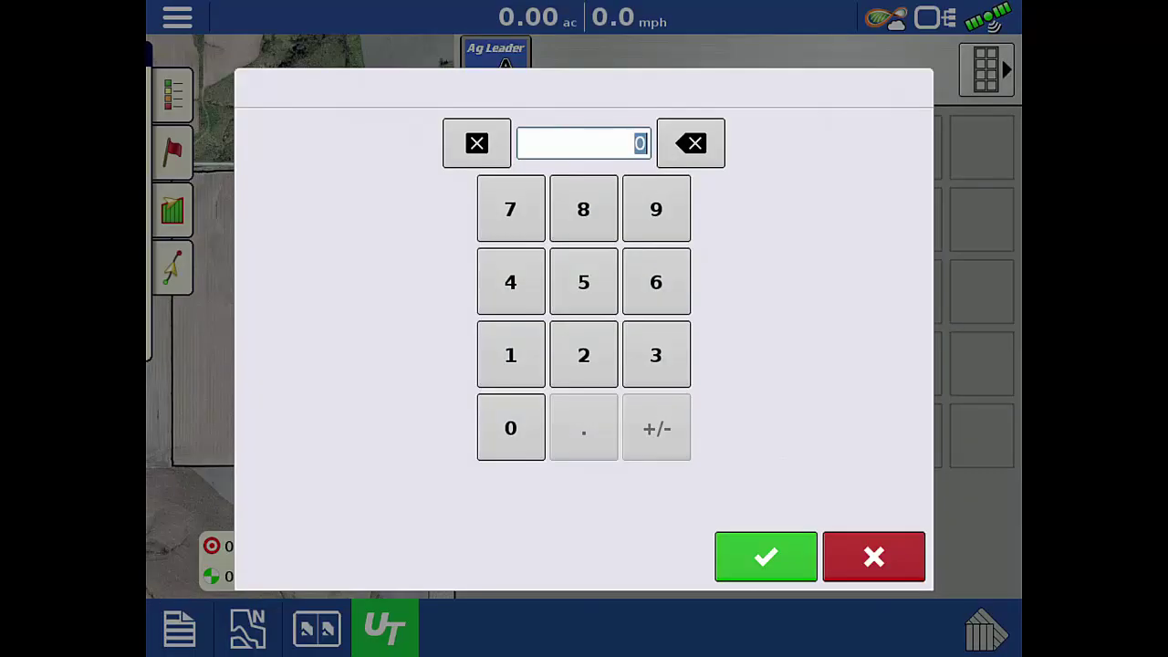
text(30)
click(766, 556)
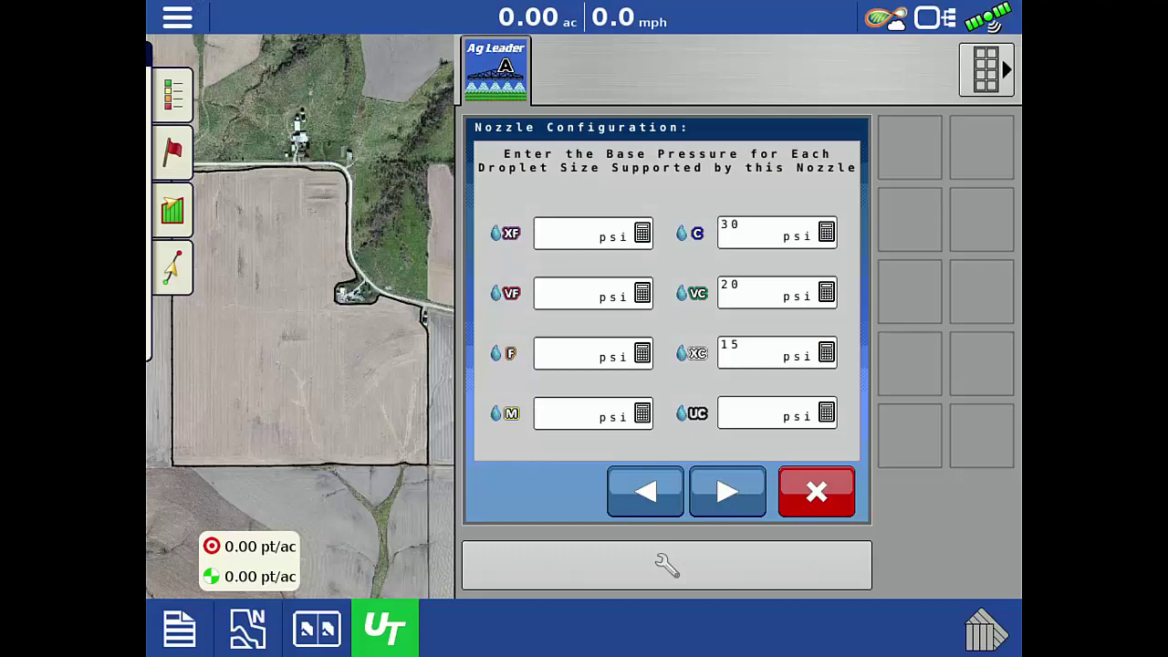
click(594, 413)
text(50)
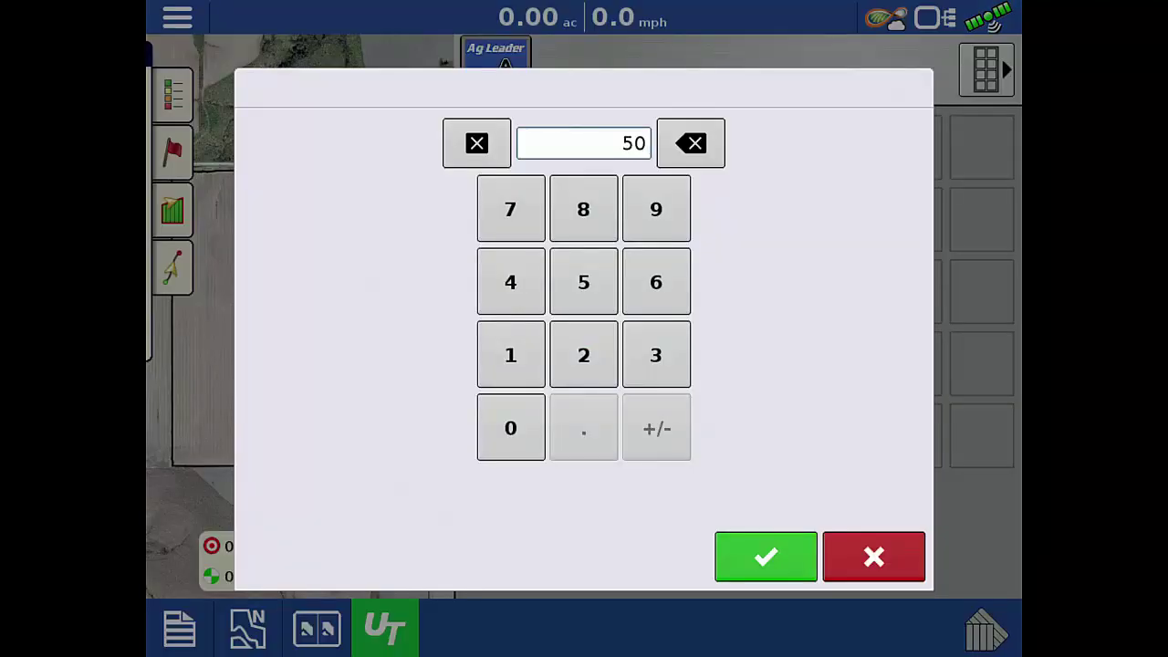
click(766, 555)
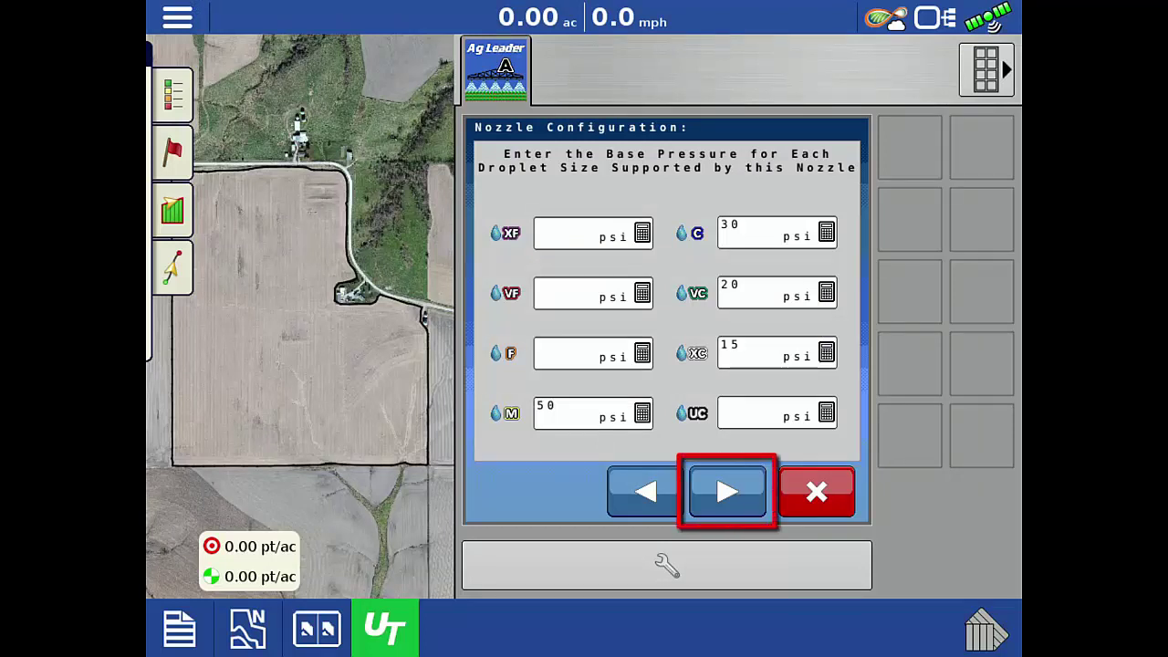
Step: Associate the nozzle with the red color and save the nozzle configuration
click(728, 491)
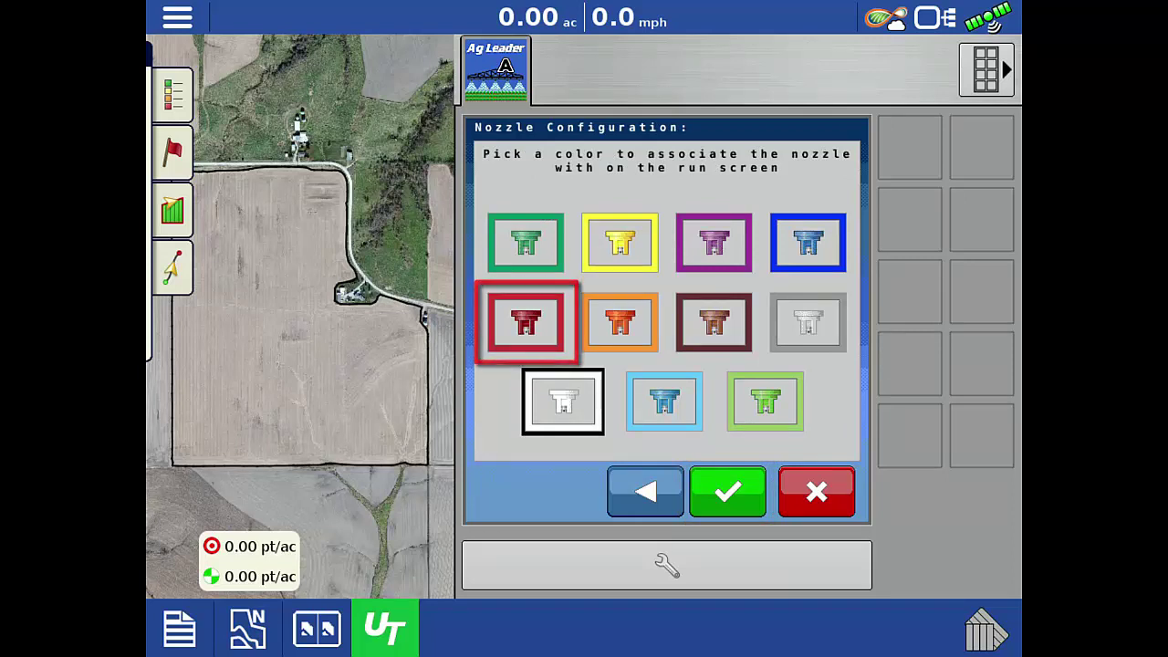
click(526, 322)
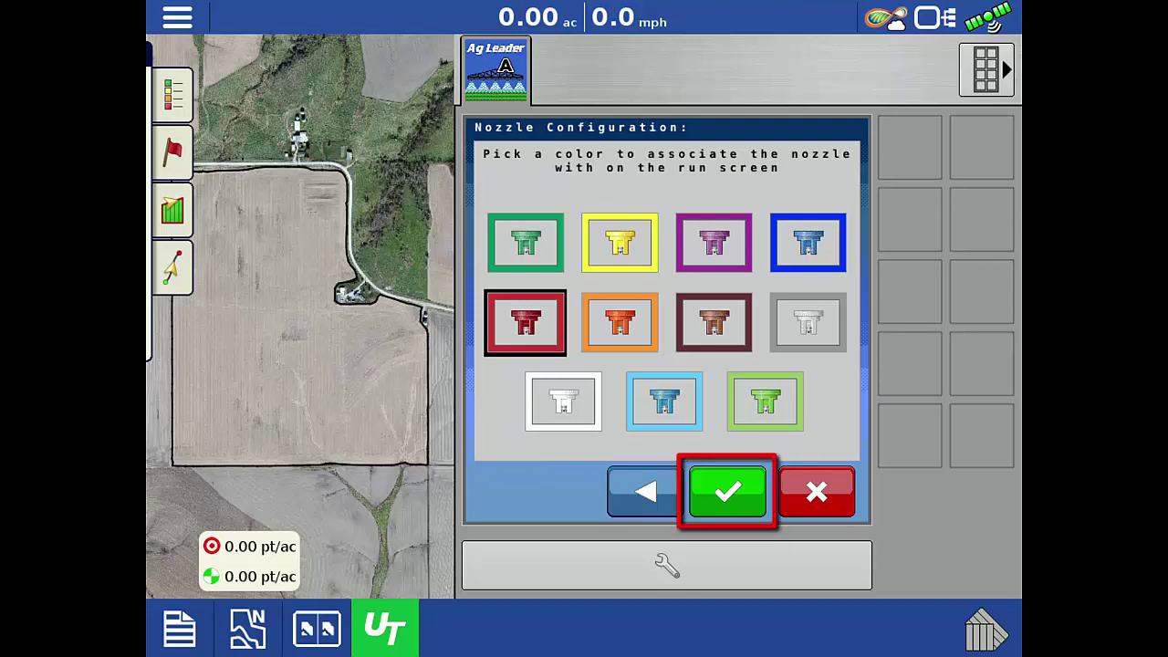
click(728, 492)
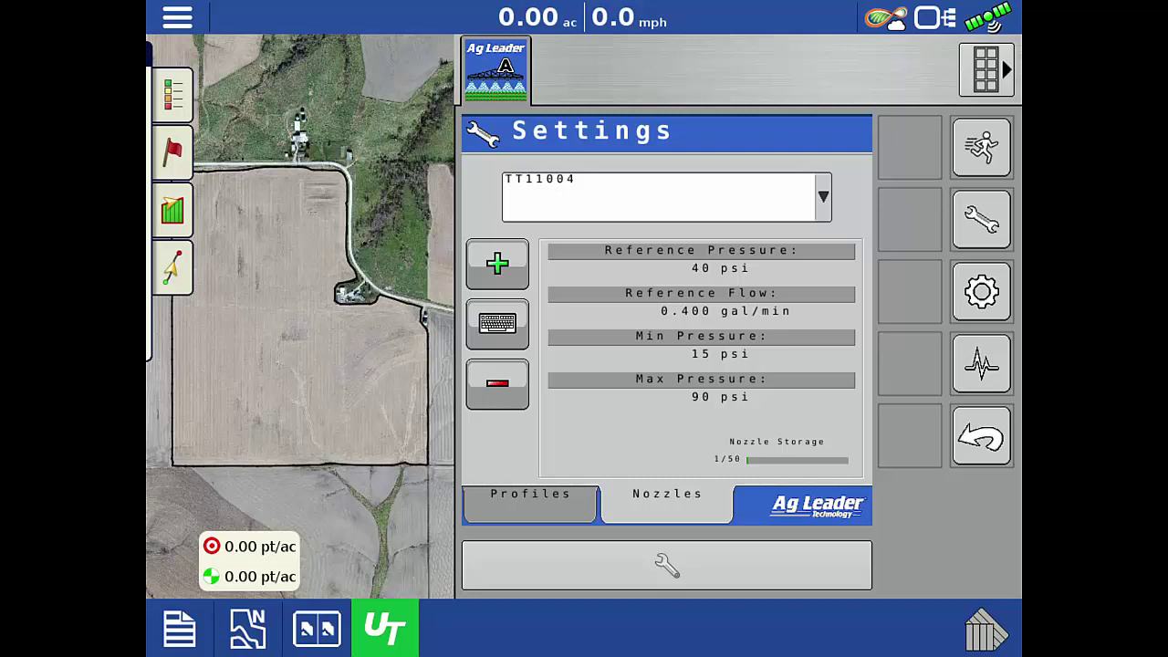
Step: Set TT11004 as the current nozzle from the sprayer's run screen and return to that screen
click(981, 147)
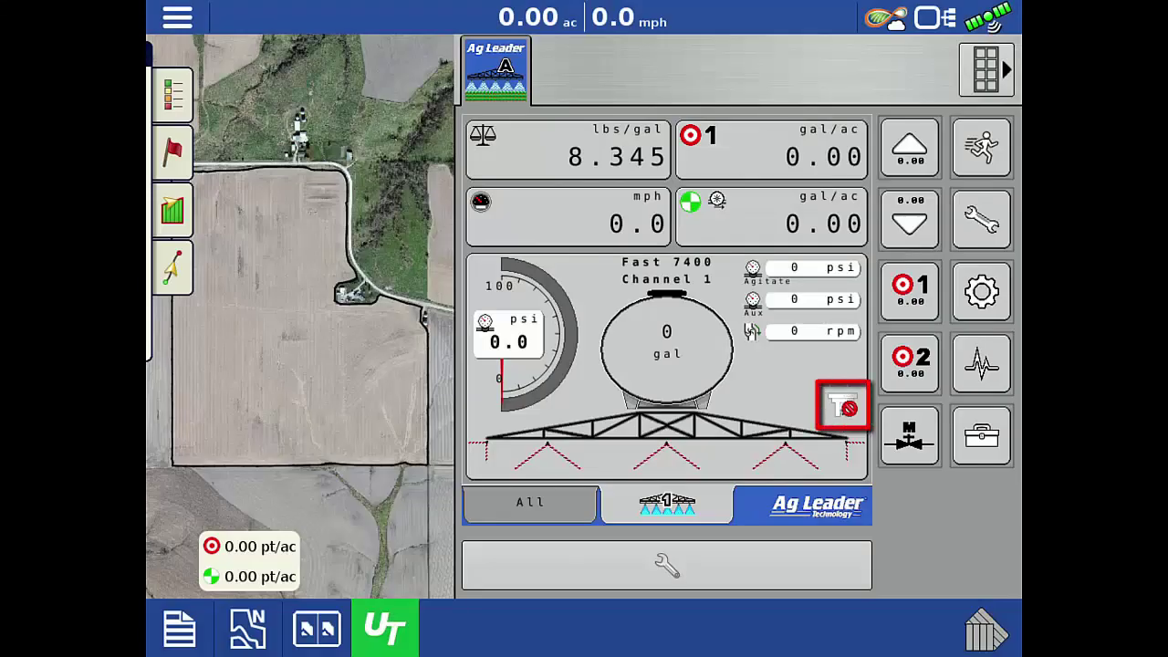
click(844, 406)
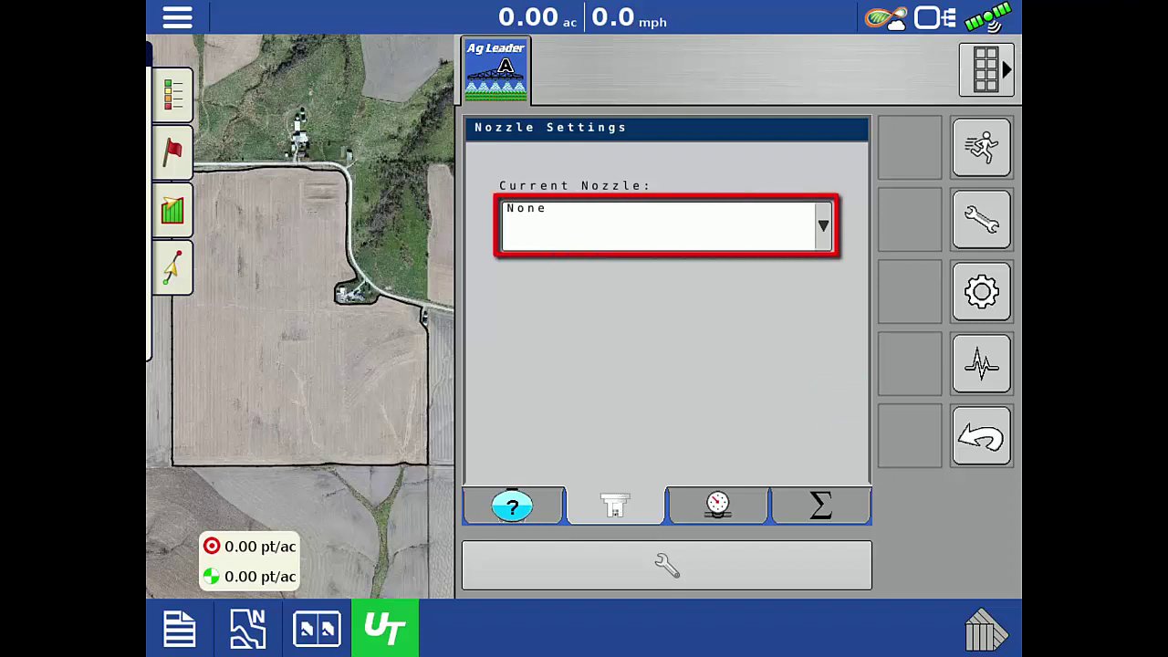
click(666, 226)
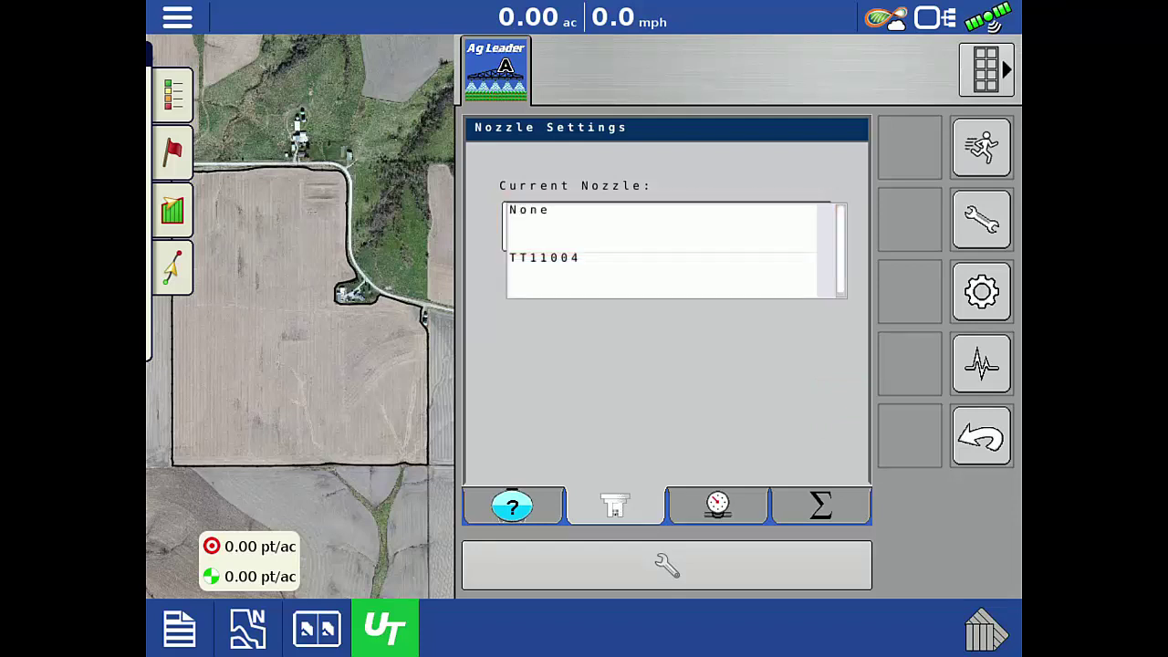
click(661, 272)
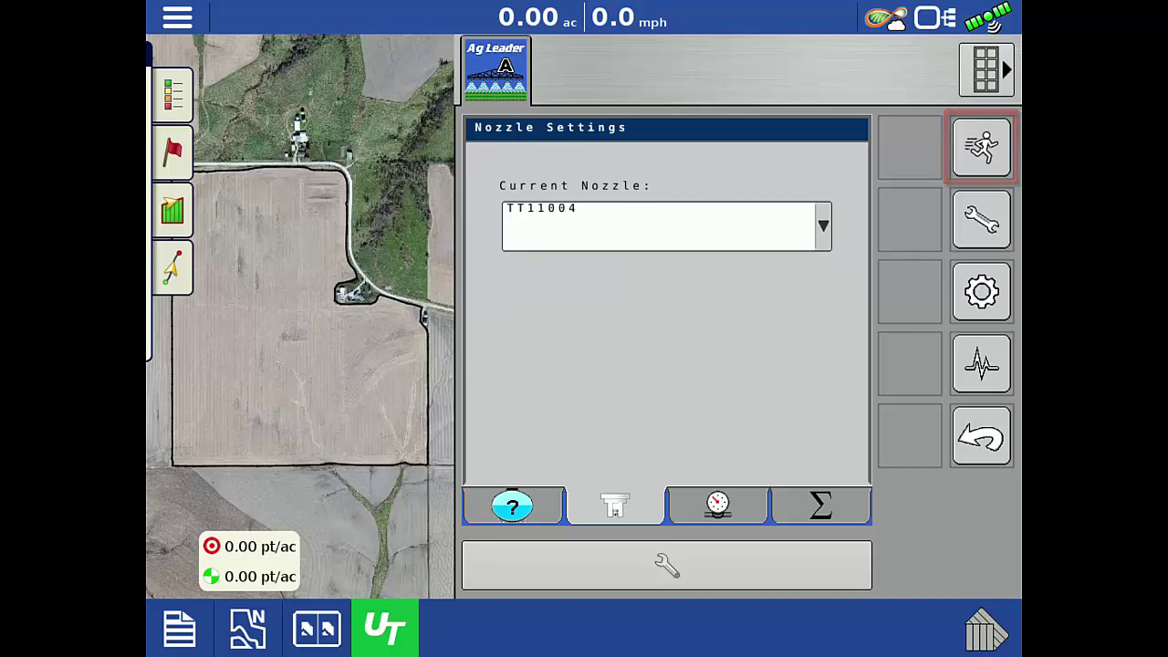
click(981, 147)
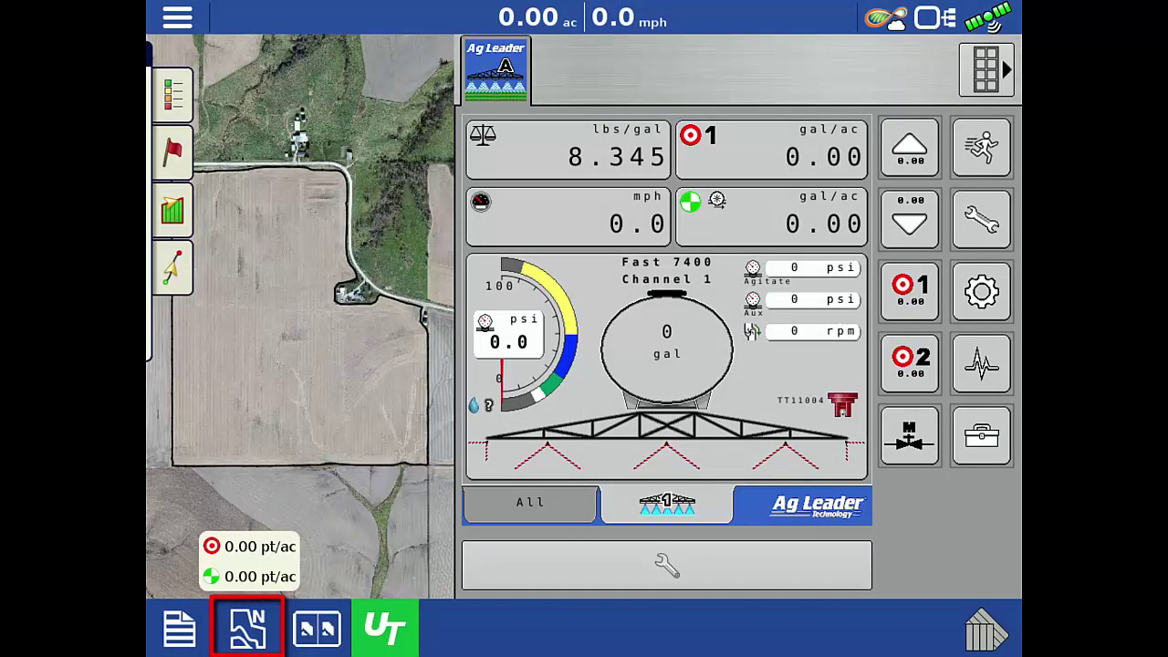
Step: Select nozzle TT11004 in the map view's liquid control options, and return to the Universal Terminal's run screen
click(248, 628)
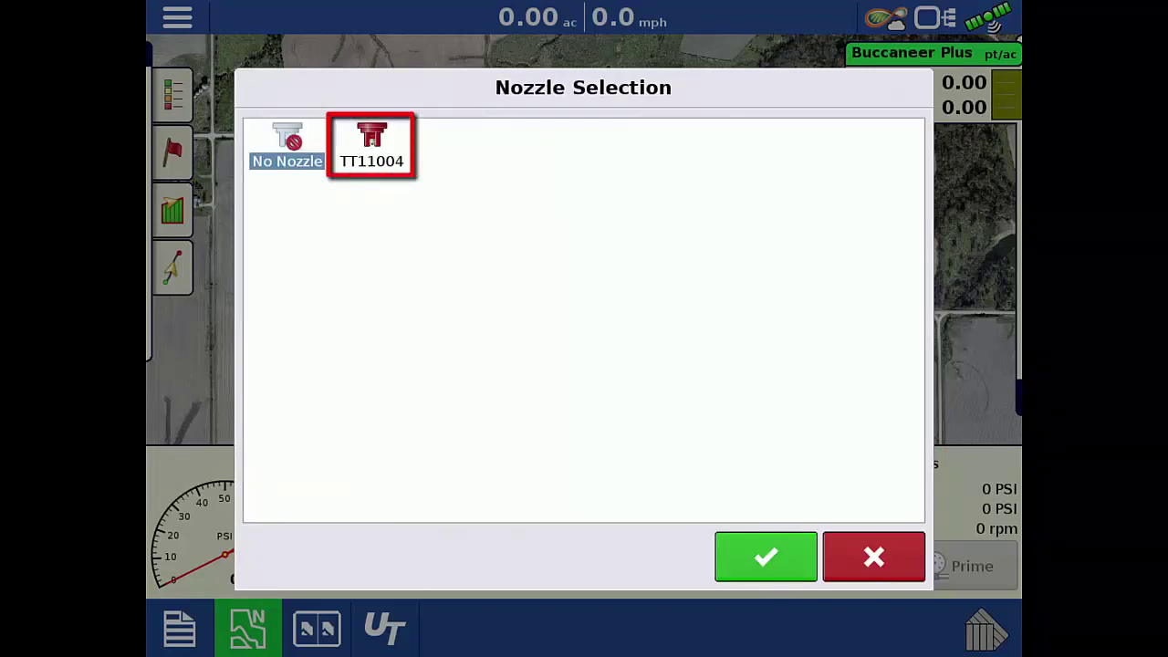
click(372, 146)
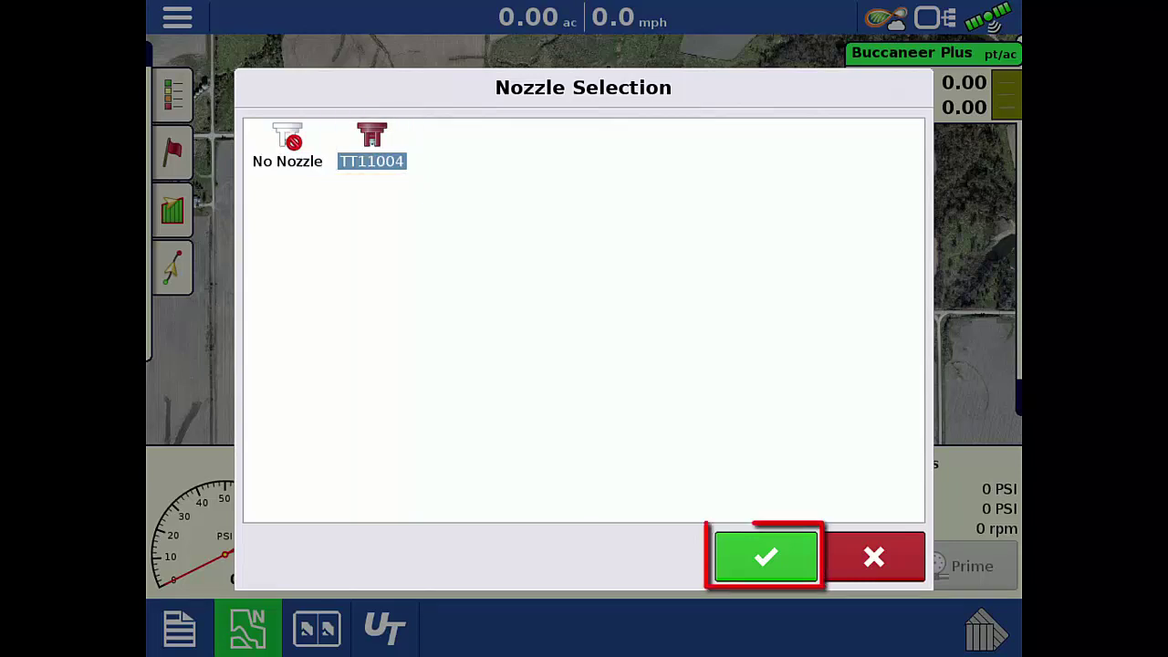
click(765, 556)
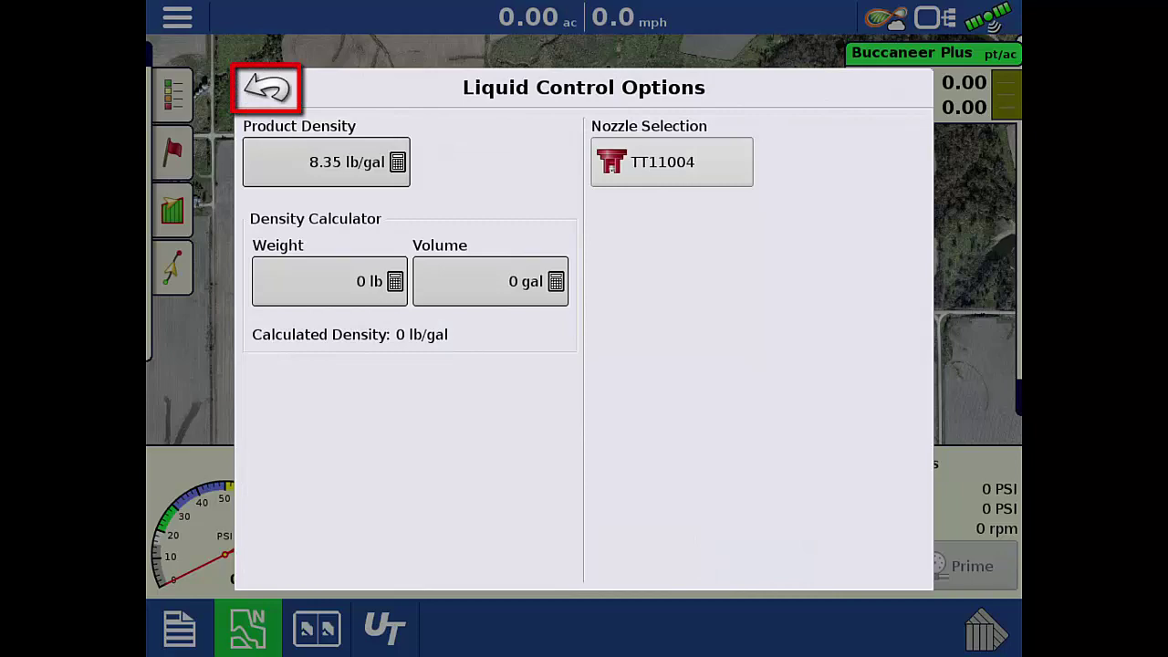
click(267, 88)
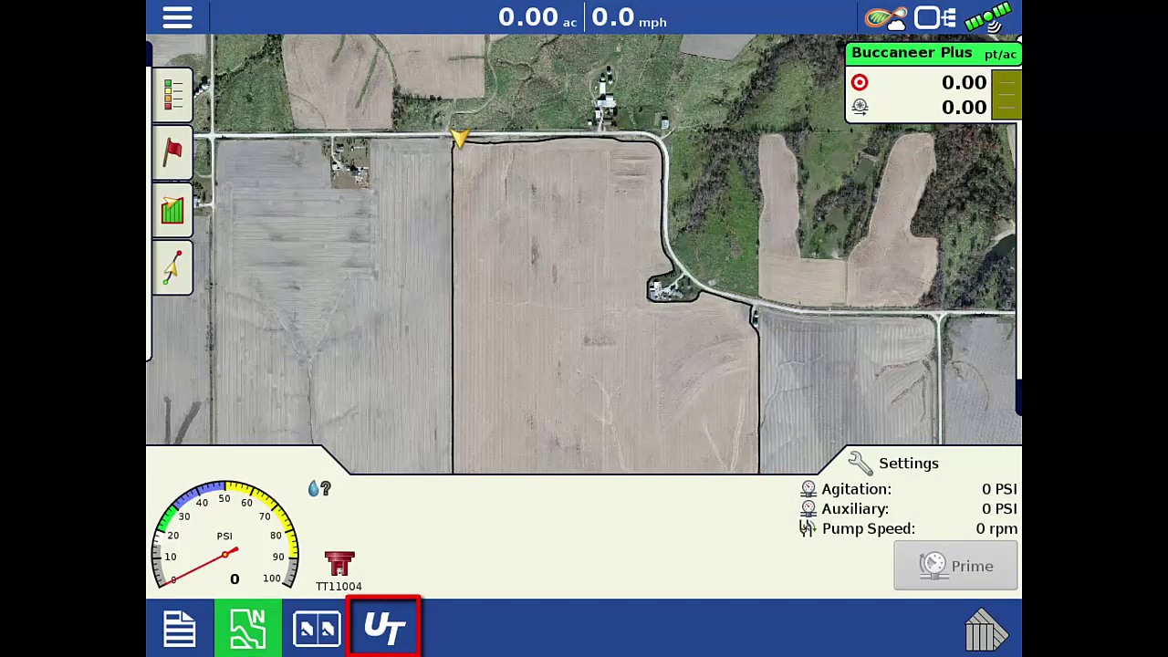
click(384, 628)
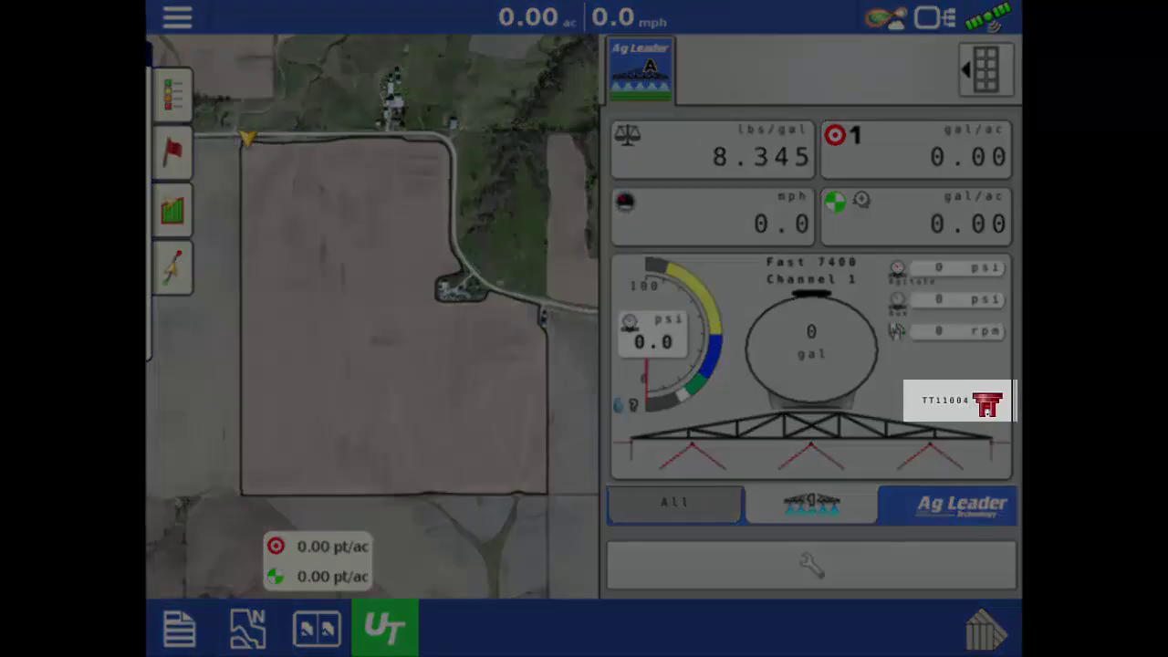